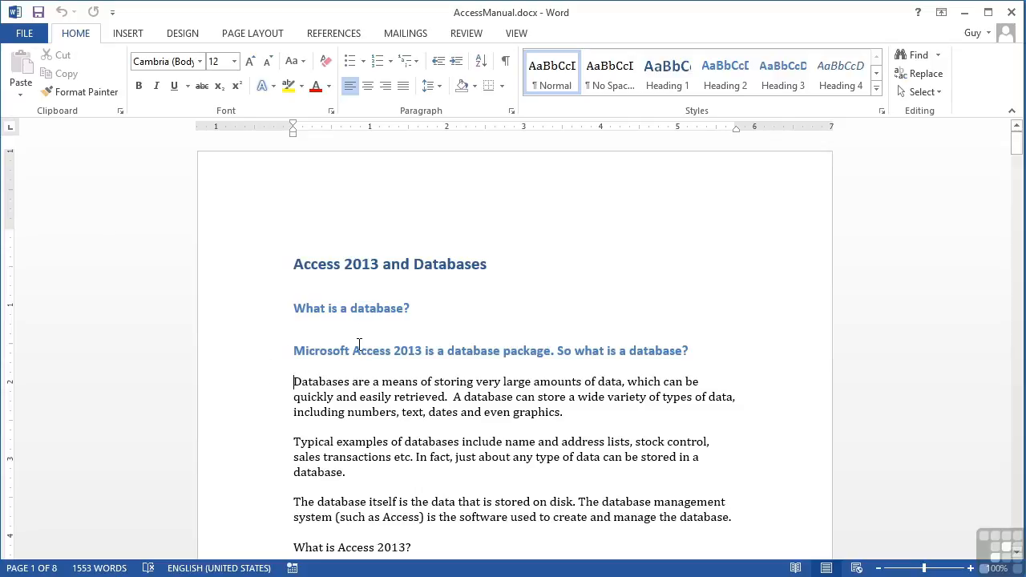
Step: Draw a smiley face shape about 1.18" high and 1.21" wide at the start of the first body paragraph
{"action": "left_click", "coordinate": [129, 33]}
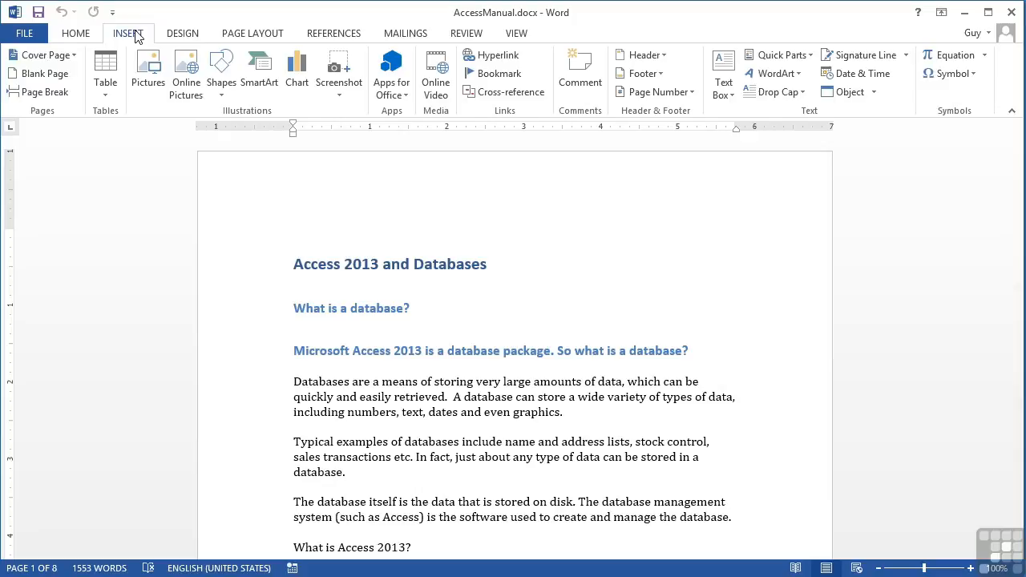
{"action": "left_click", "coordinate": [221, 80]}
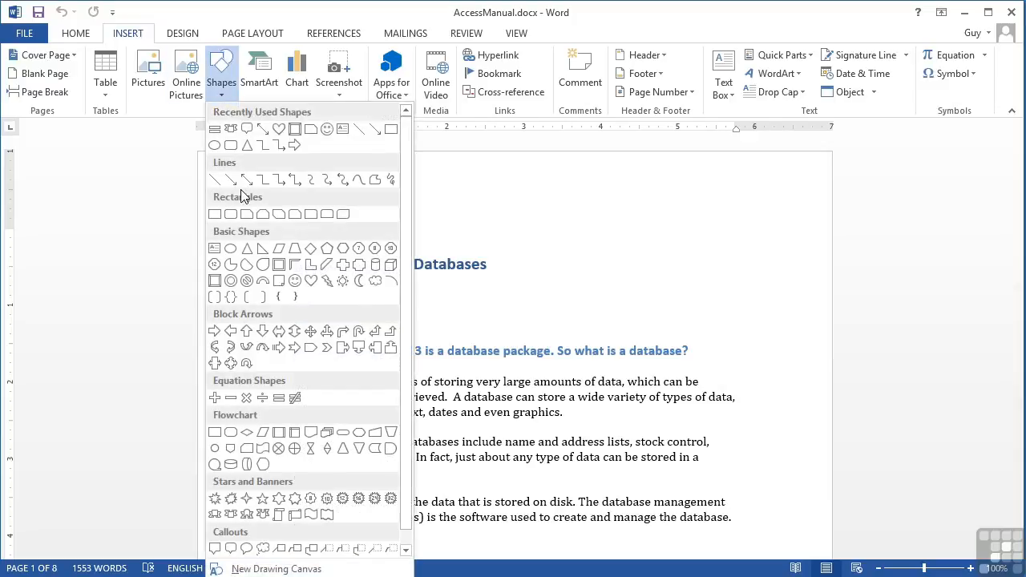
{"action": "left_click", "coordinate": [291, 282]}
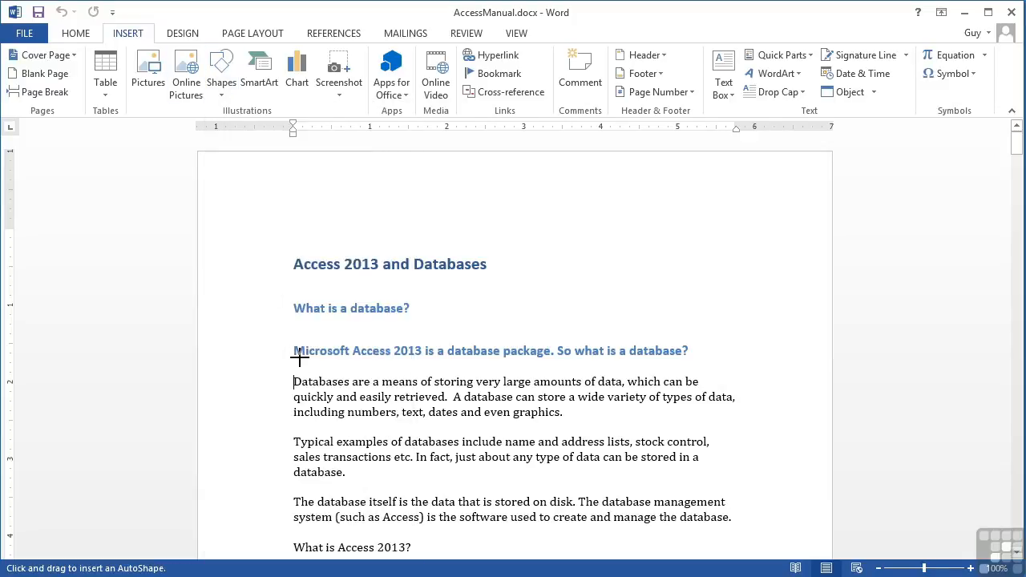
{"action": "left_click_drag", "start_coordinate": [292, 379], "coordinate": [388, 470]}
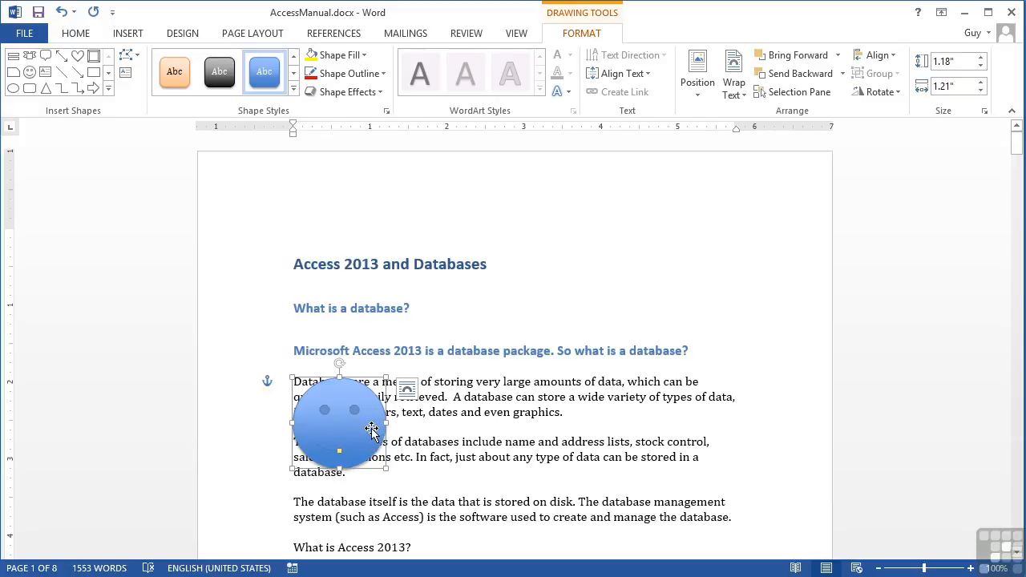
Step: Try the In Line with Text, Square, Tight and Through wrapping styles on the smiley face
{"action": "scroll", "coordinate": [371, 429], "scroll_direction": "down", "scroll_amount": 1}
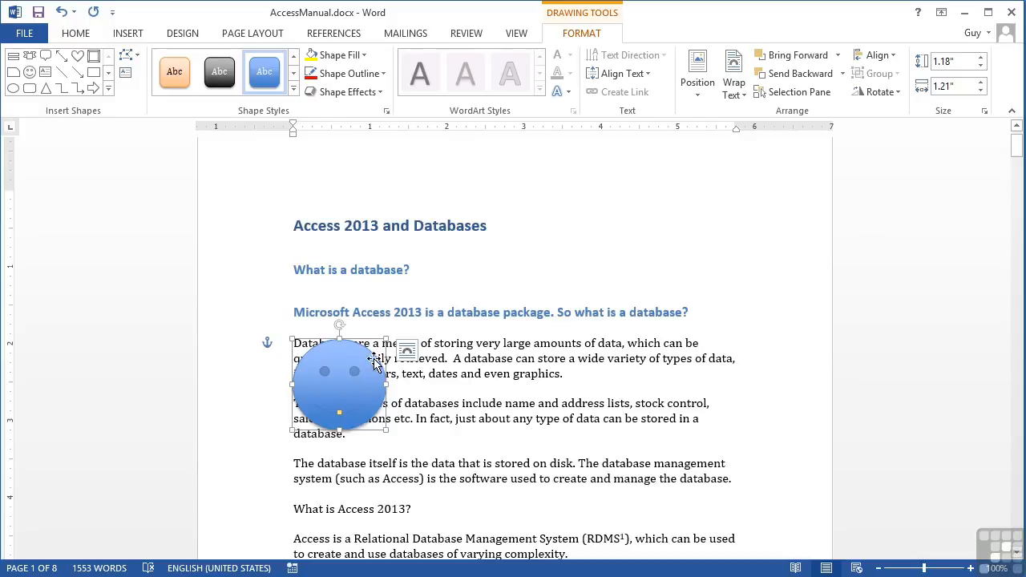
{"action": "left_click", "coordinate": [408, 354]}
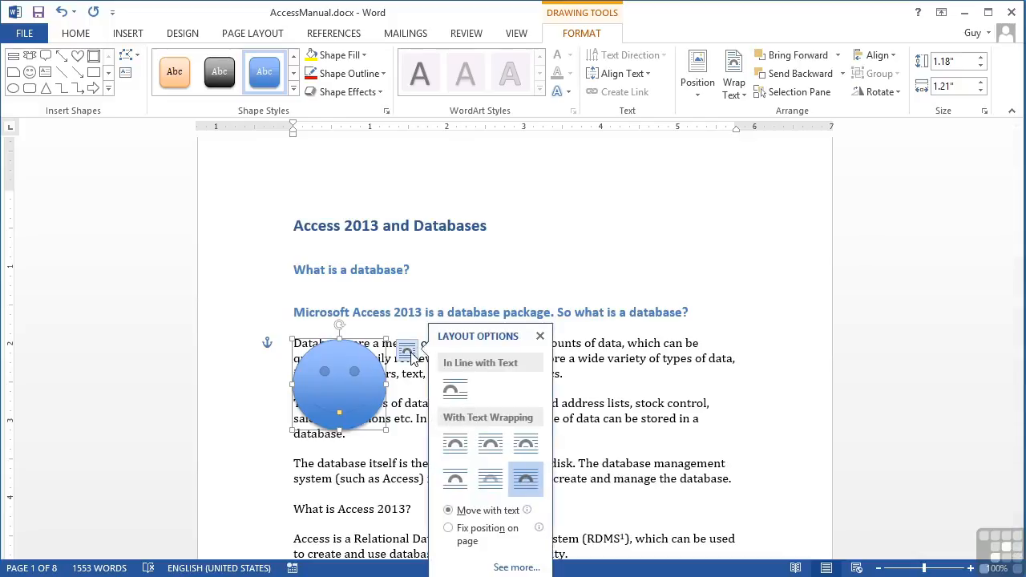
{"action": "left_click", "coordinate": [454, 394]}
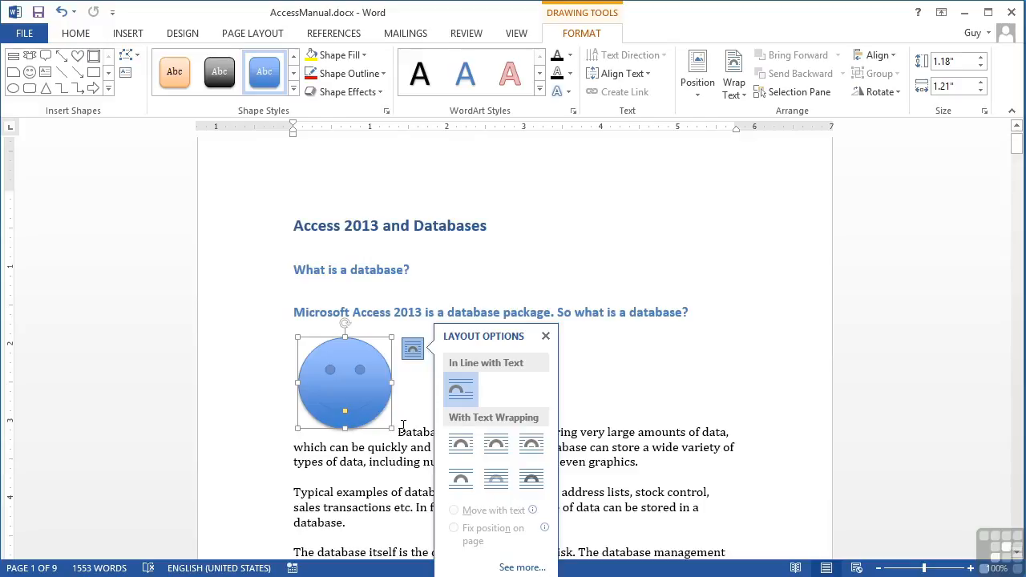
{"action": "left_click", "coordinate": [469, 448]}
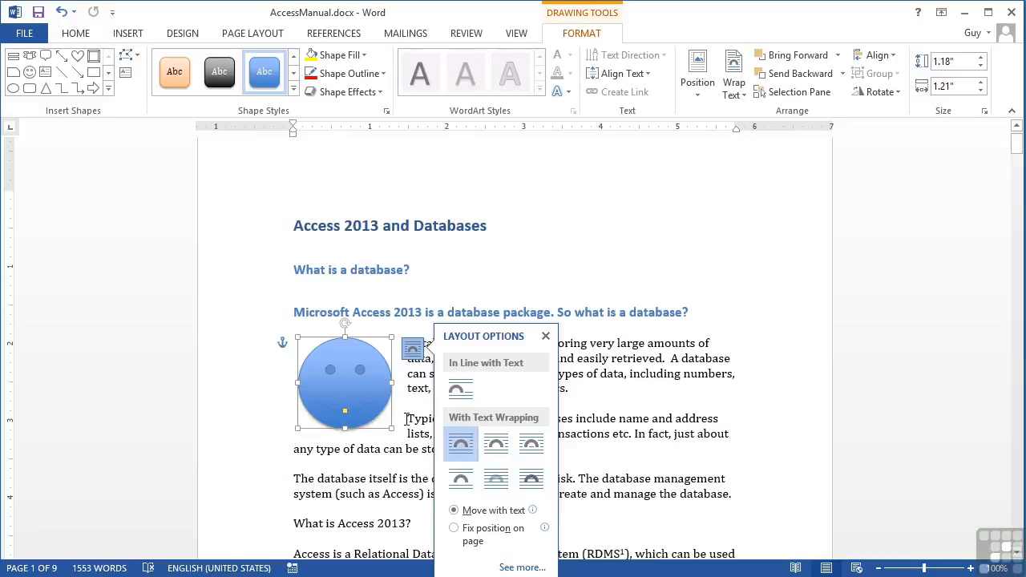
{"action": "left_click", "coordinate": [496, 445]}
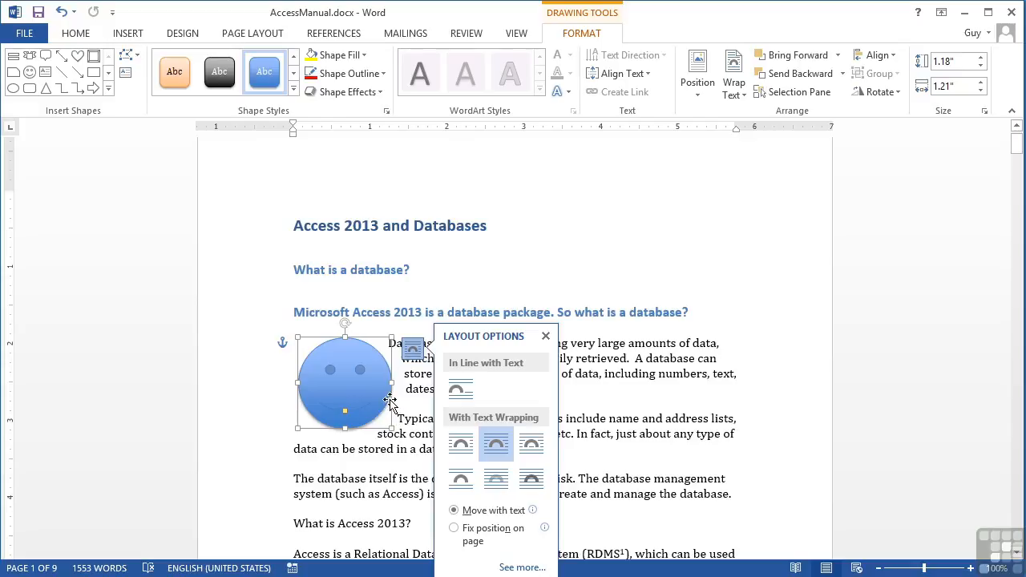
{"action": "left_click", "coordinate": [529, 448]}
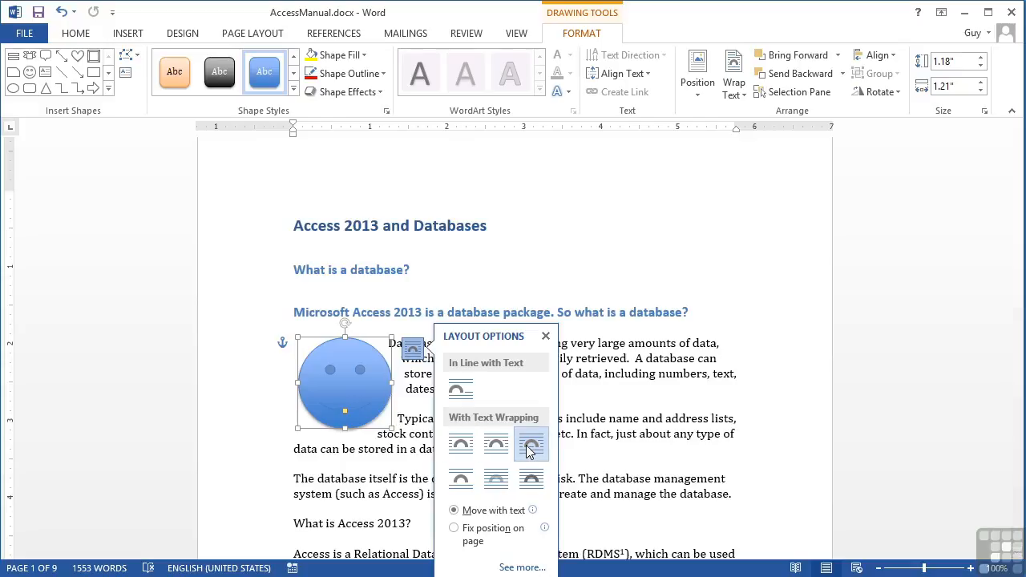
Step: Move the smiley face into the middle of the text and try Top and Bottom wrapping, shifting it slightly lower
{"action": "left_click_drag", "start_coordinate": [350, 382], "coordinate": [436, 390]}
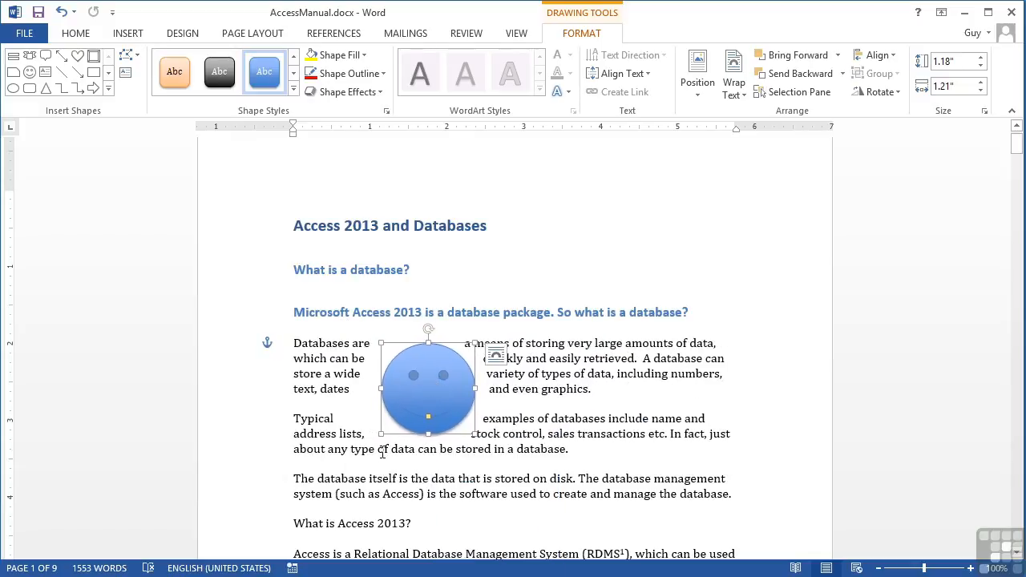
{"action": "left_click", "coordinate": [497, 355]}
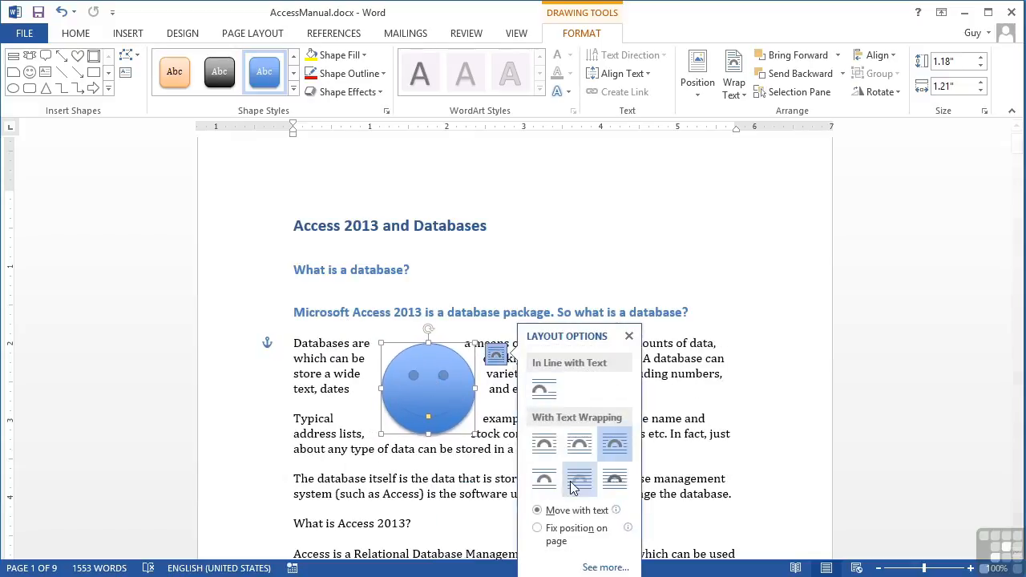
{"action": "left_click", "coordinate": [546, 479]}
{"action": "left_click_drag", "start_coordinate": [446, 390], "coordinate": [453, 429]}
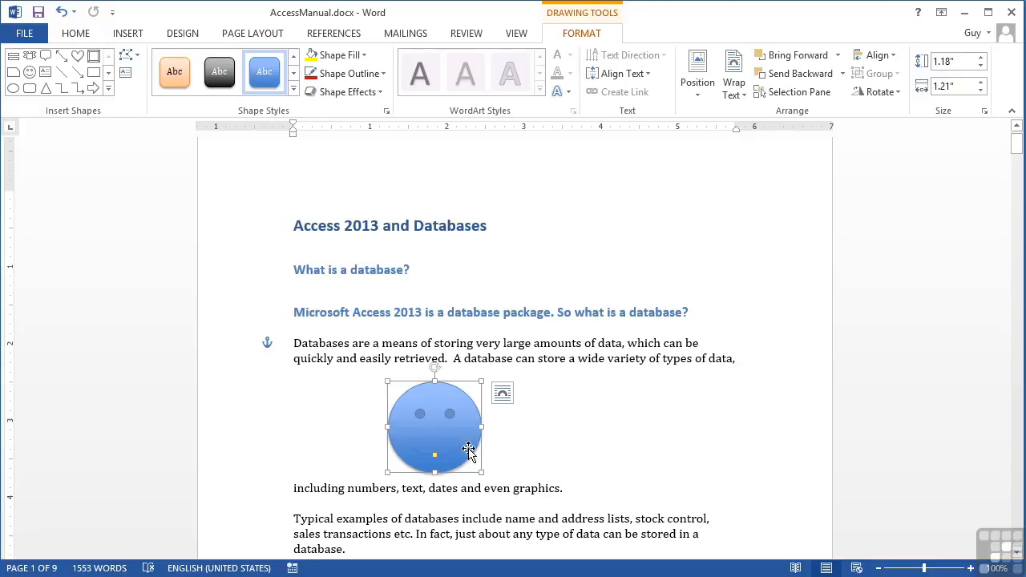
Step: Try placing the smiley face Behind Text and In Front of Text
{"action": "left_click", "coordinate": [502, 392]}
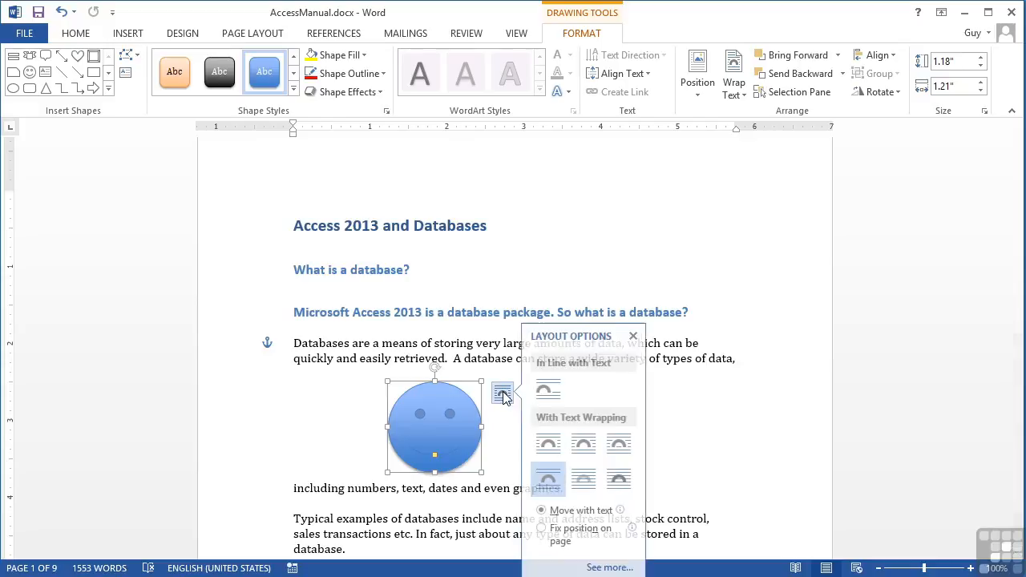
{"action": "left_click", "coordinate": [584, 481]}
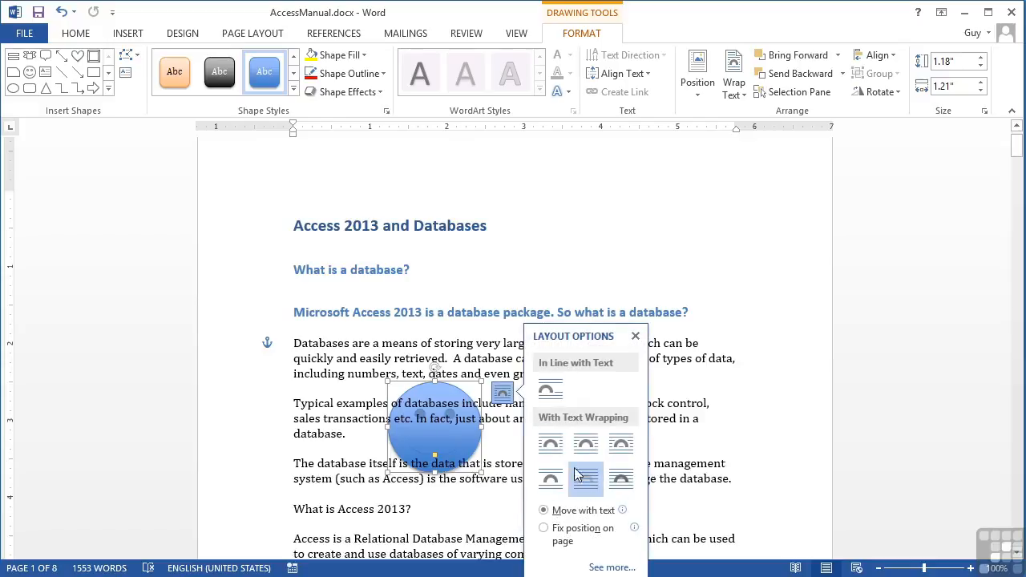
{"action": "left_click", "coordinate": [622, 481]}
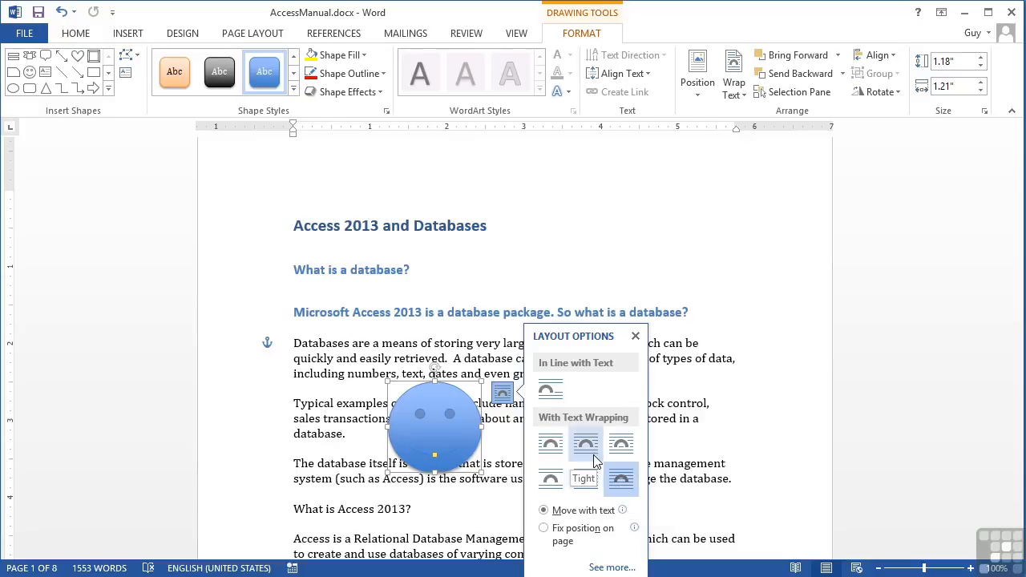
Step: Apply Square wrapping to the smiley face, move it to the right end of the first paragraphs, and enlarge it to about 1.4" by 1.44"
{"action": "left_click", "coordinate": [551, 445]}
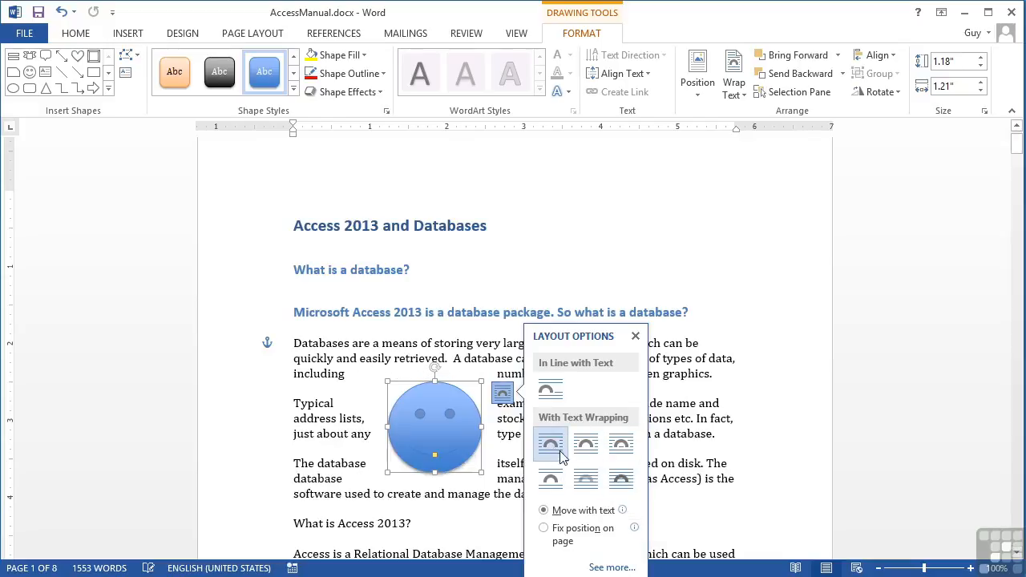
{"action": "left_click_drag", "start_coordinate": [463, 437], "coordinate": [691, 395]}
{"action": "left_click_drag", "start_coordinate": [618, 431], "coordinate": [600, 449]}
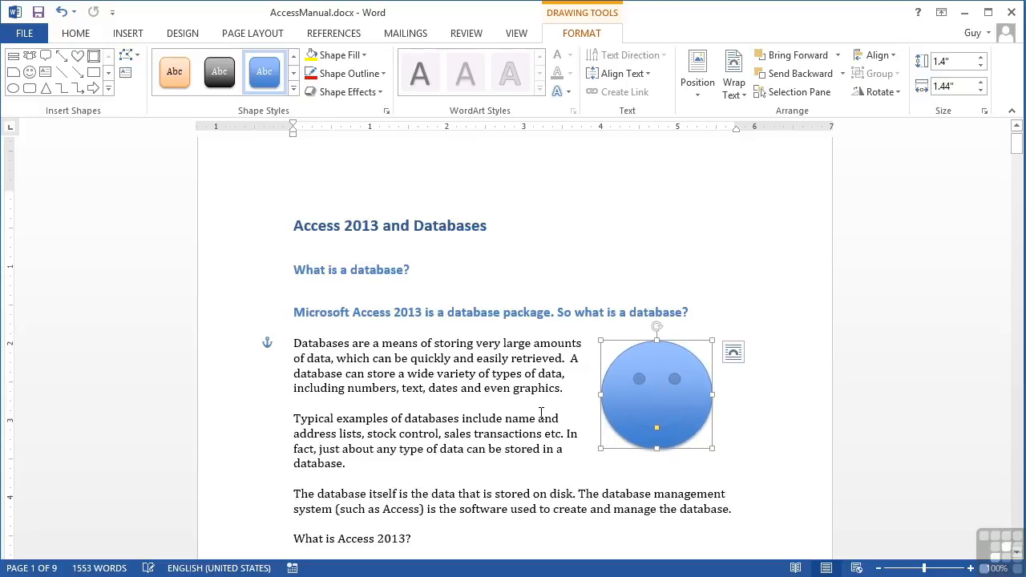
Step: Compare Tight, Through and Top and Bottom wrapping on the enlarged smiley face, ending on Square
{"action": "left_click", "coordinate": [733, 353]}
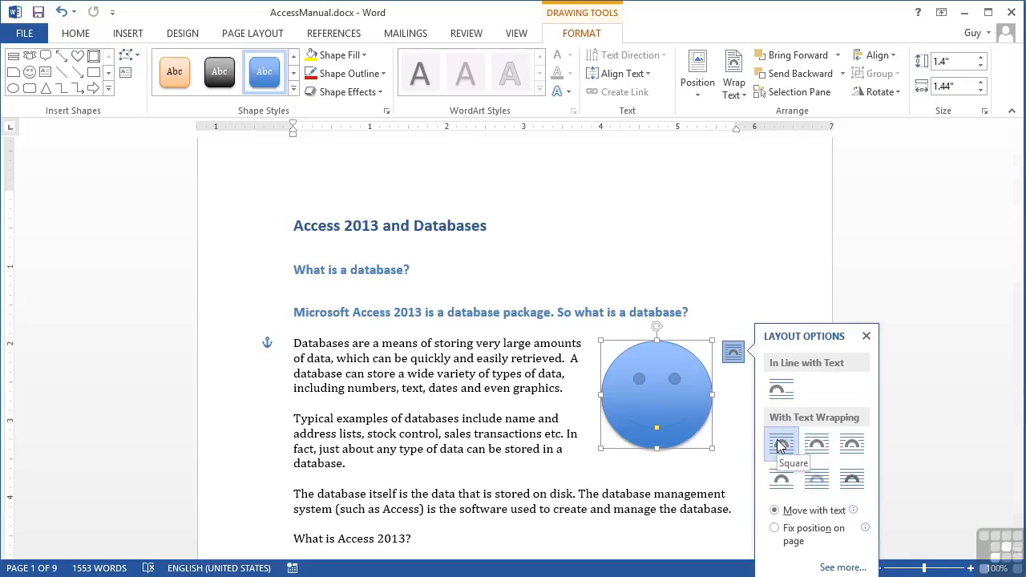
{"action": "left_click", "coordinate": [817, 449]}
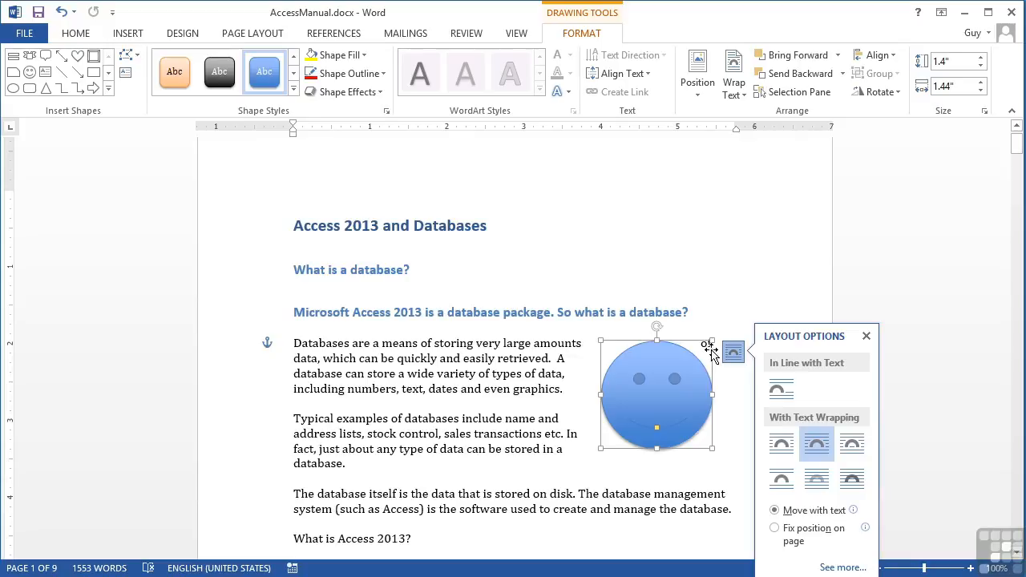
{"action": "left_click", "coordinate": [853, 445]}
{"action": "left_click", "coordinate": [783, 480]}
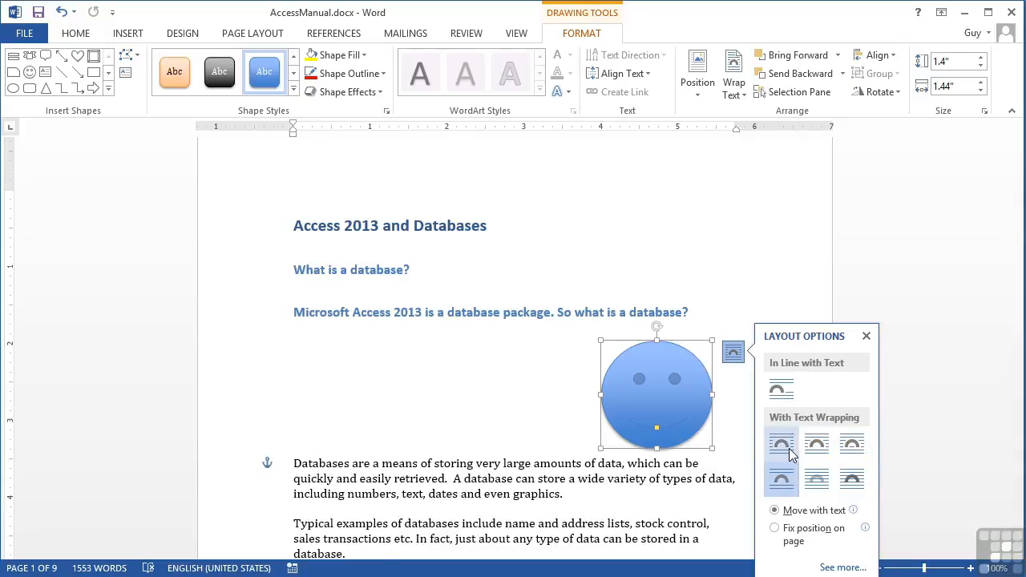
{"action": "left_click", "coordinate": [789, 449]}
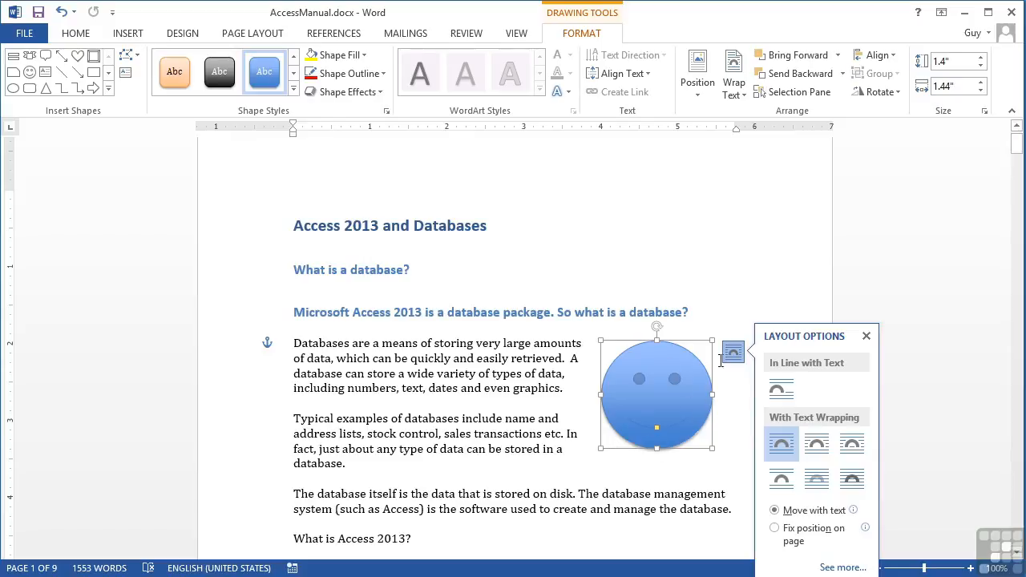
{"action": "left_click", "coordinate": [867, 336]}
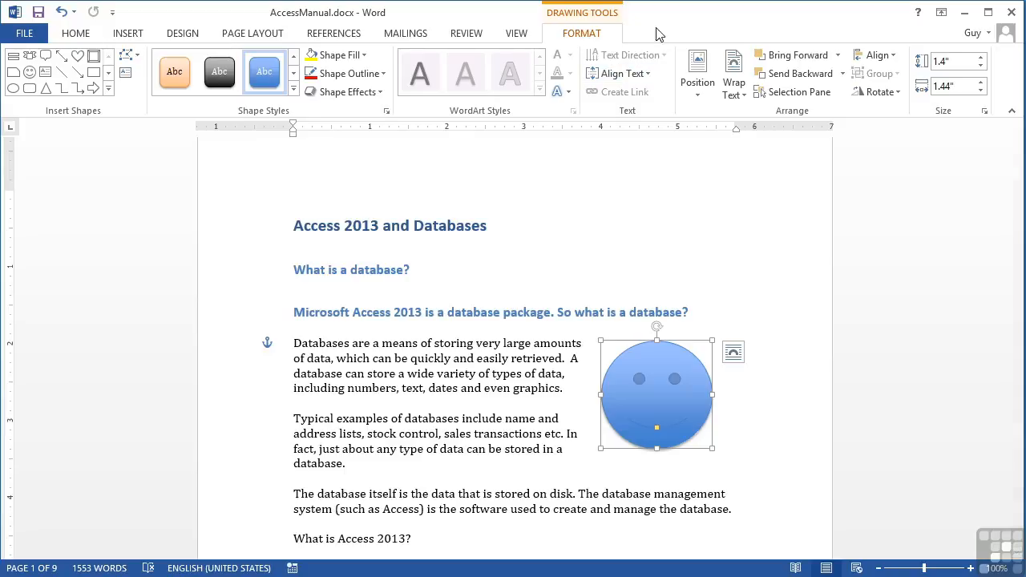
Step: Edit the smiley face's wrap points, pulling the points on its left side inward so the text follows closer
{"action": "left_click", "coordinate": [743, 96]}
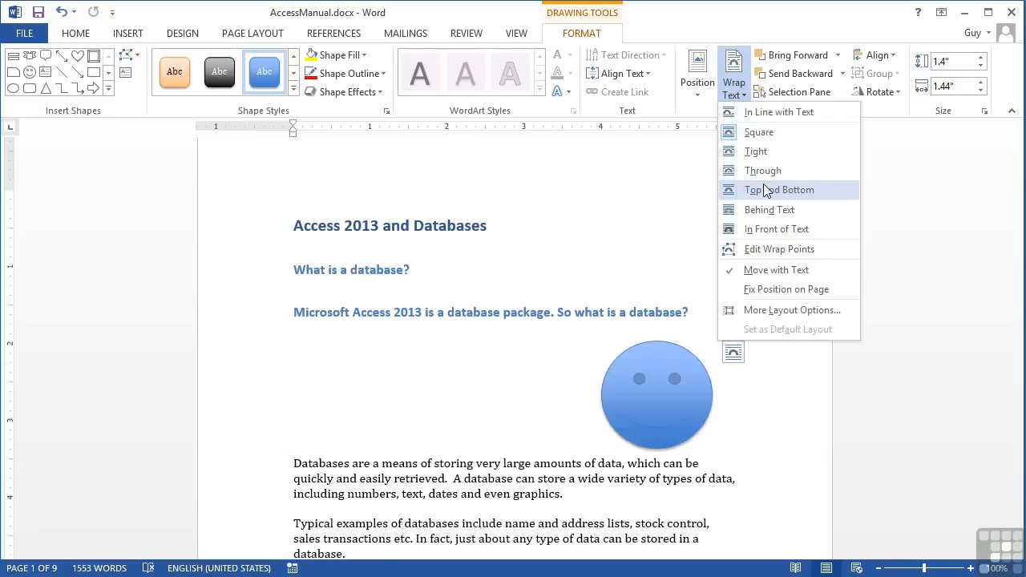
{"action": "left_click", "coordinate": [789, 251]}
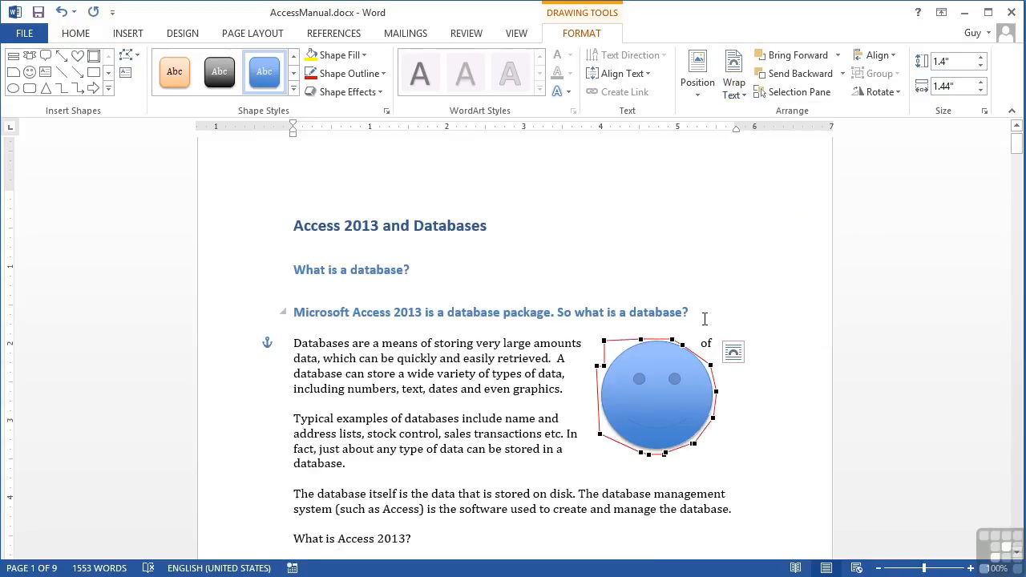
{"action": "left_click_drag", "start_coordinate": [605, 342], "coordinate": [605, 366]}
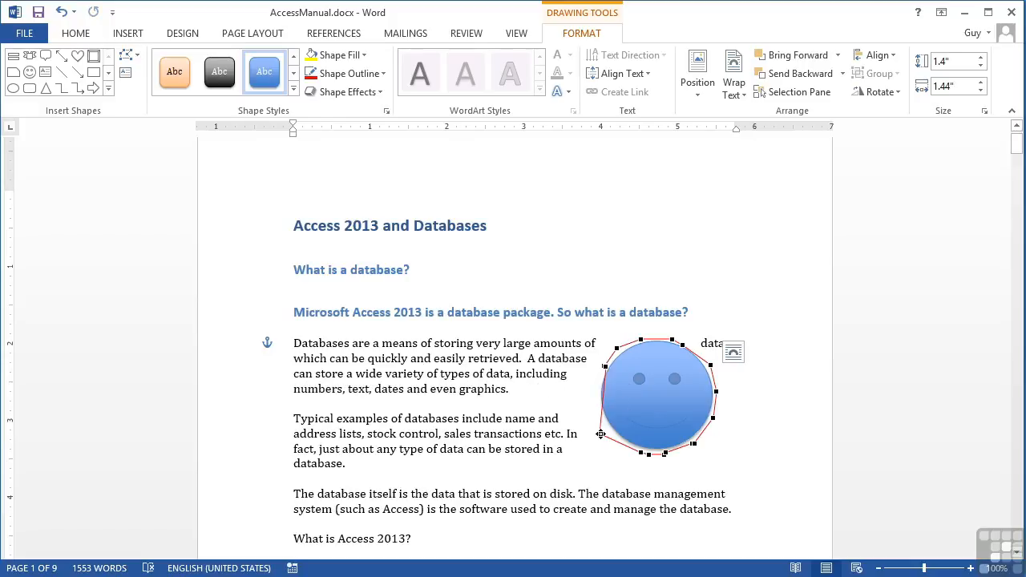
{"action": "left_click_drag", "start_coordinate": [601, 434], "coordinate": [646, 446]}
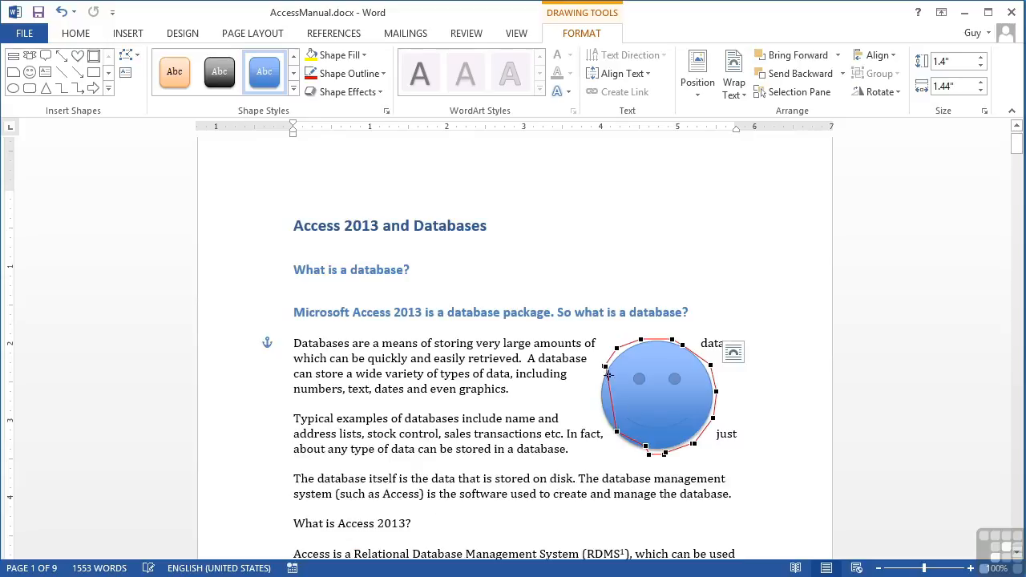
{"action": "left_click_drag", "start_coordinate": [607, 367], "coordinate": [627, 357]}
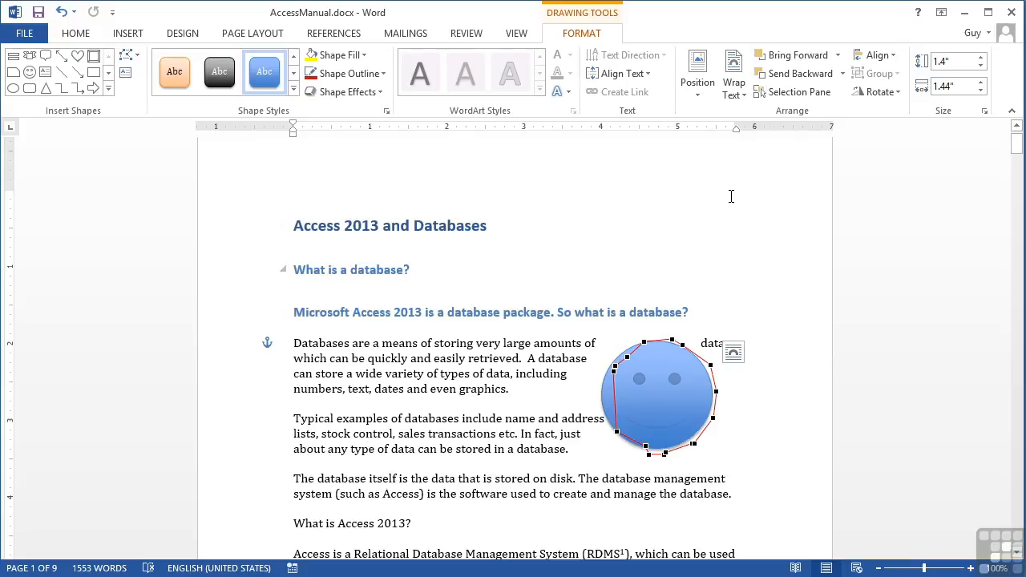
Step: Restrict the text wrapping around the smiley face to Left only in its advanced layout options
{"action": "left_click", "coordinate": [741, 95]}
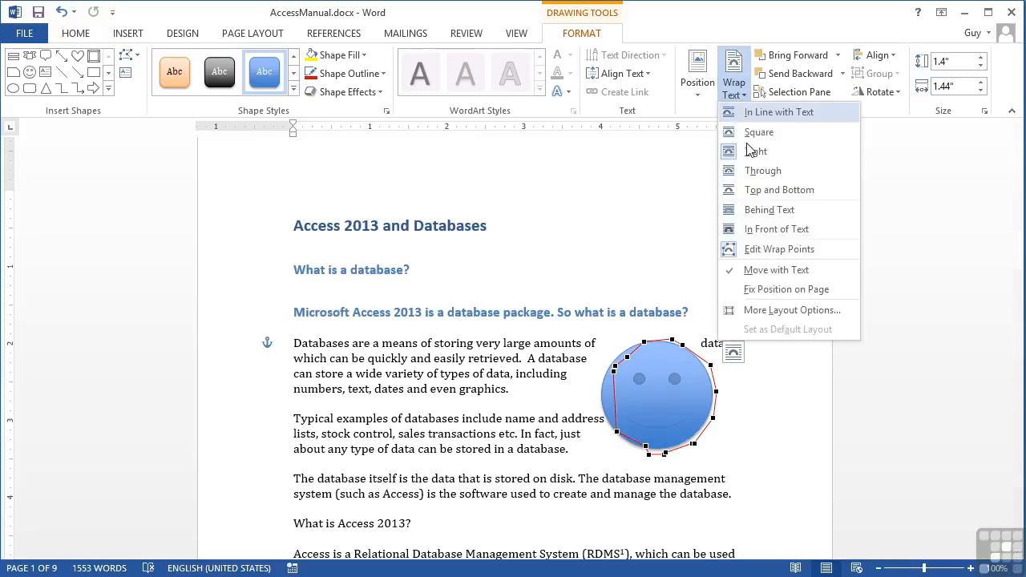
{"action": "left_click", "coordinate": [782, 312]}
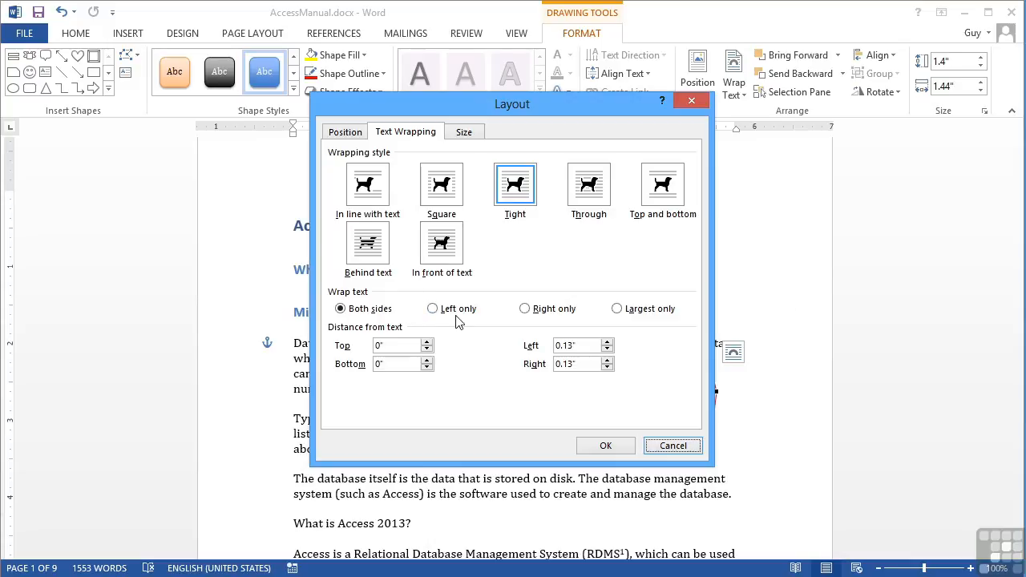
{"action": "left_click_drag", "start_coordinate": [538, 103], "coordinate": [367, 103]}
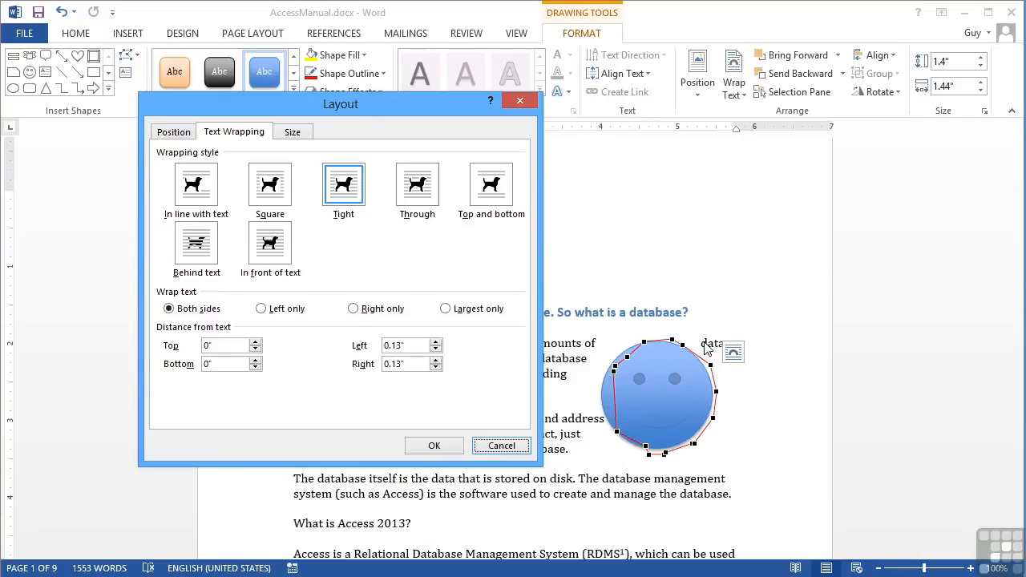
{"action": "left_click", "coordinate": [263, 309]}
{"action": "left_click", "coordinate": [435, 446]}
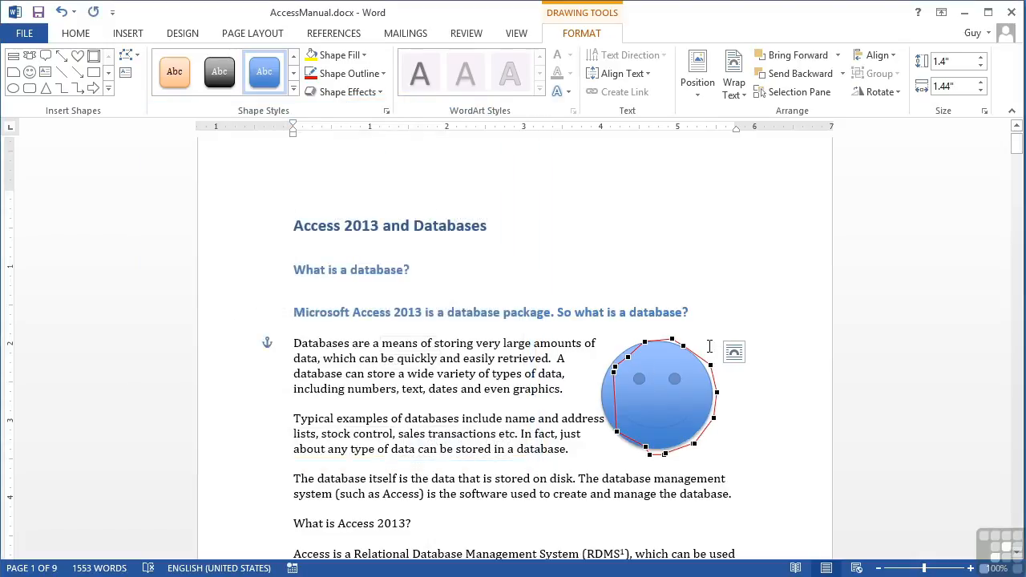
Step: Set the left distance between the smiley face and the surrounding text to 0" in its advanced layout options
{"action": "left_click", "coordinate": [734, 352]}
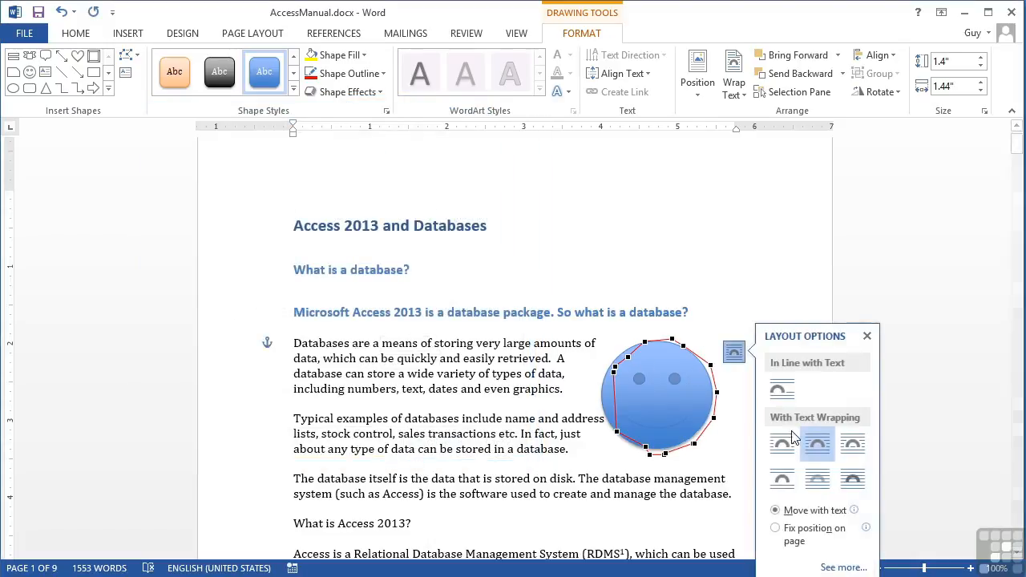
{"action": "left_click", "coordinate": [844, 567]}
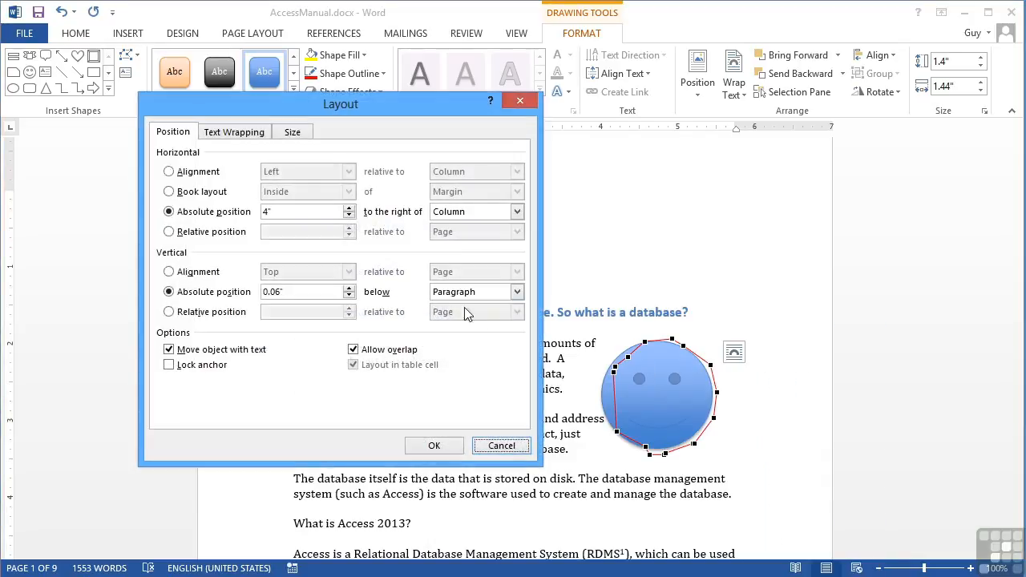
{"action": "left_click", "coordinate": [234, 132]}
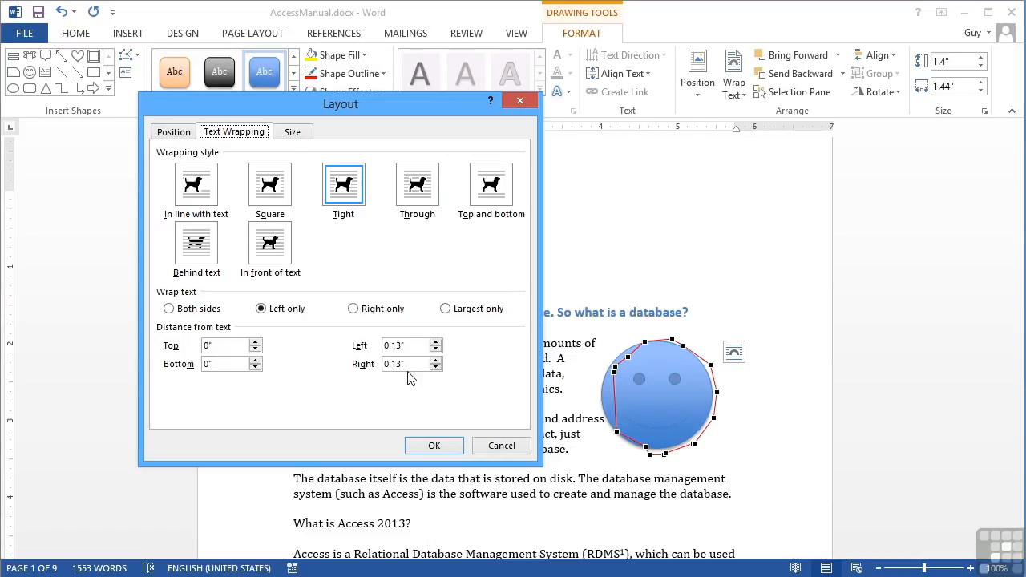
{"action": "left_click_drag", "start_coordinate": [614, 426], "coordinate": [617, 431]}
{"action": "left_click", "coordinate": [437, 349]}
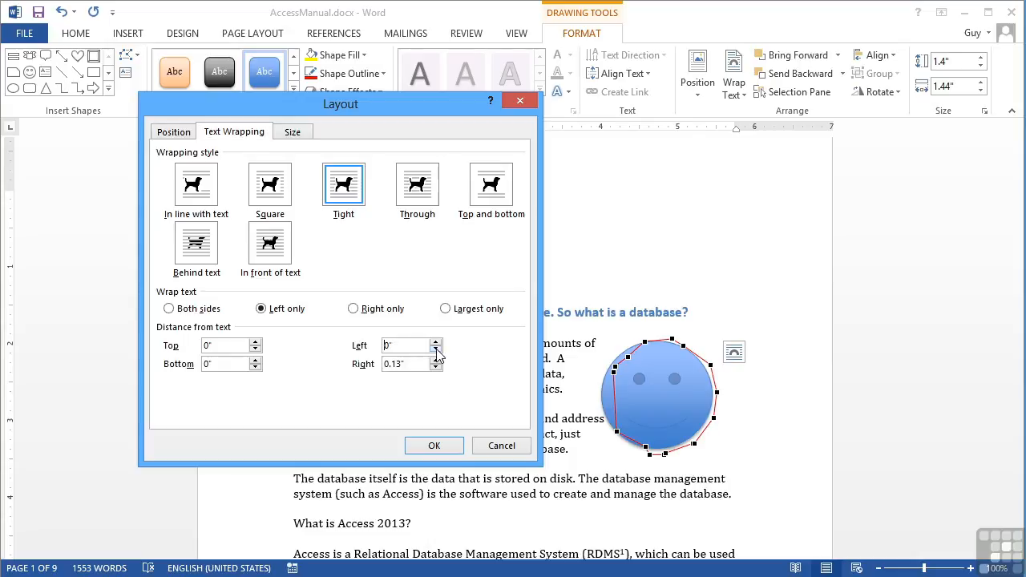
{"action": "left_click", "coordinate": [442, 446]}
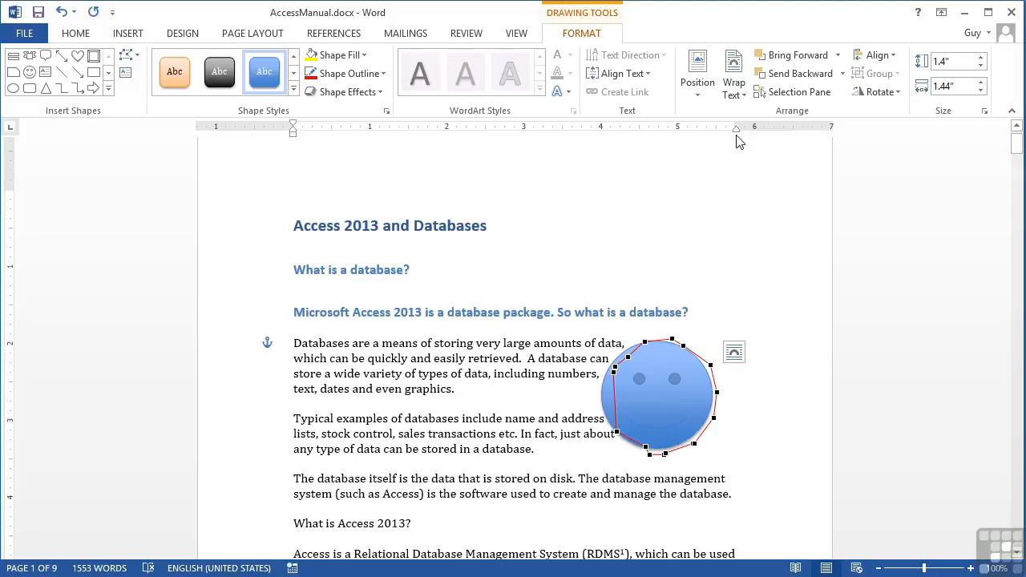
Step: Finish editing the smiley face's wrap points and check its text wrapping settings in the advanced layout options
{"action": "left_click", "coordinate": [740, 94]}
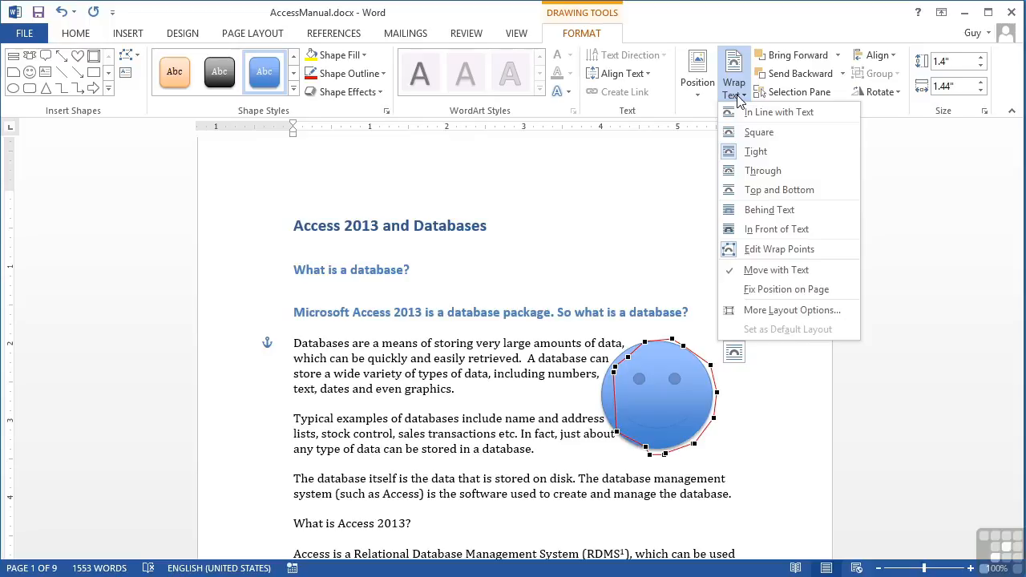
{"action": "left_click", "coordinate": [761, 248]}
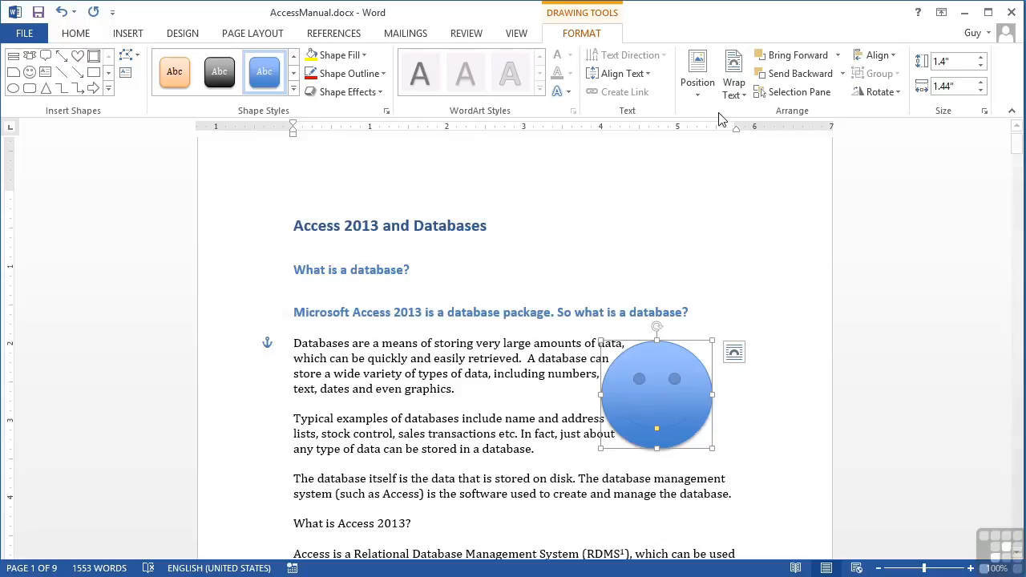
{"action": "left_click", "coordinate": [736, 96]}
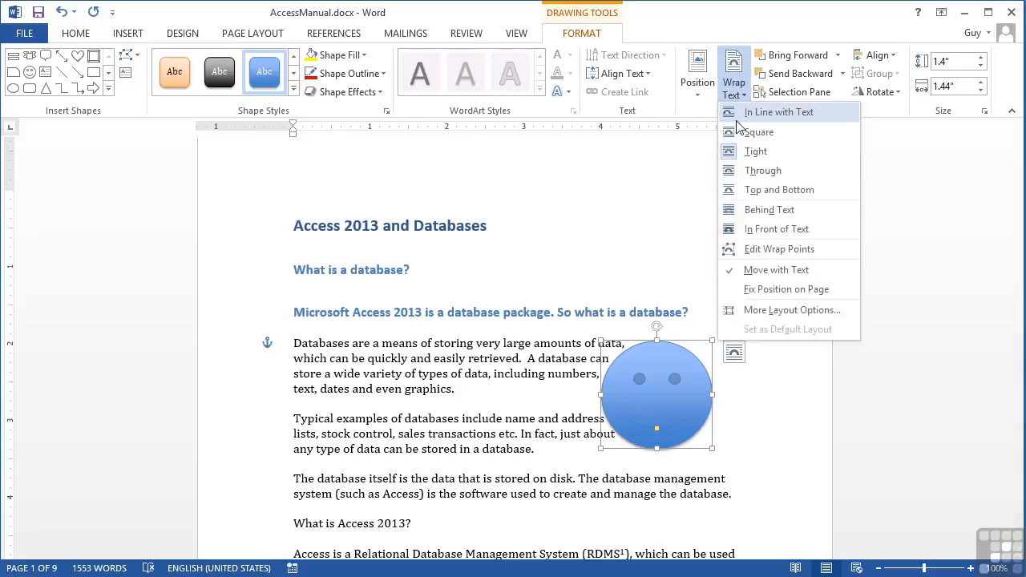
{"action": "left_click", "coordinate": [782, 315]}
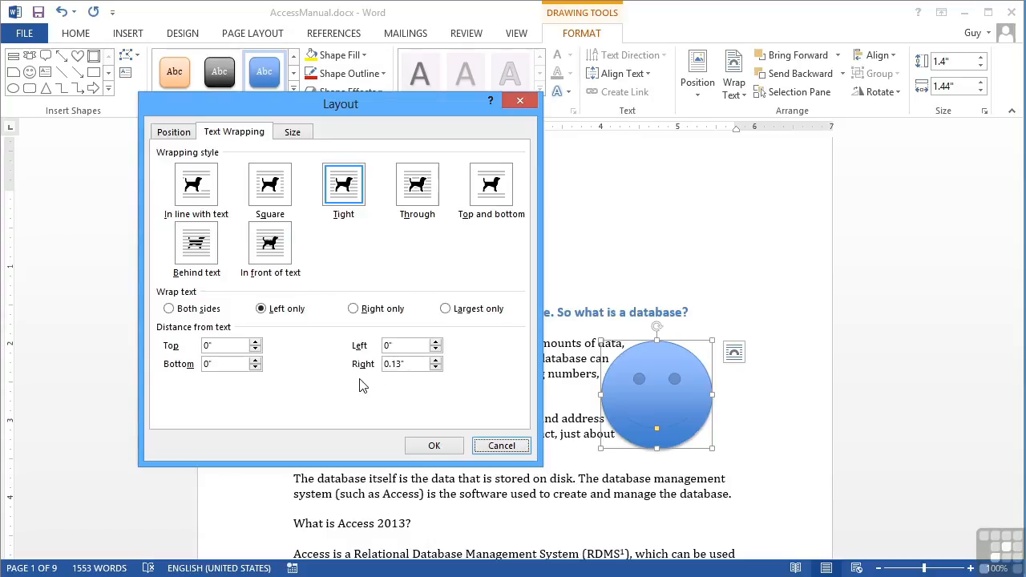
{"action": "left_click", "coordinate": [437, 445]}
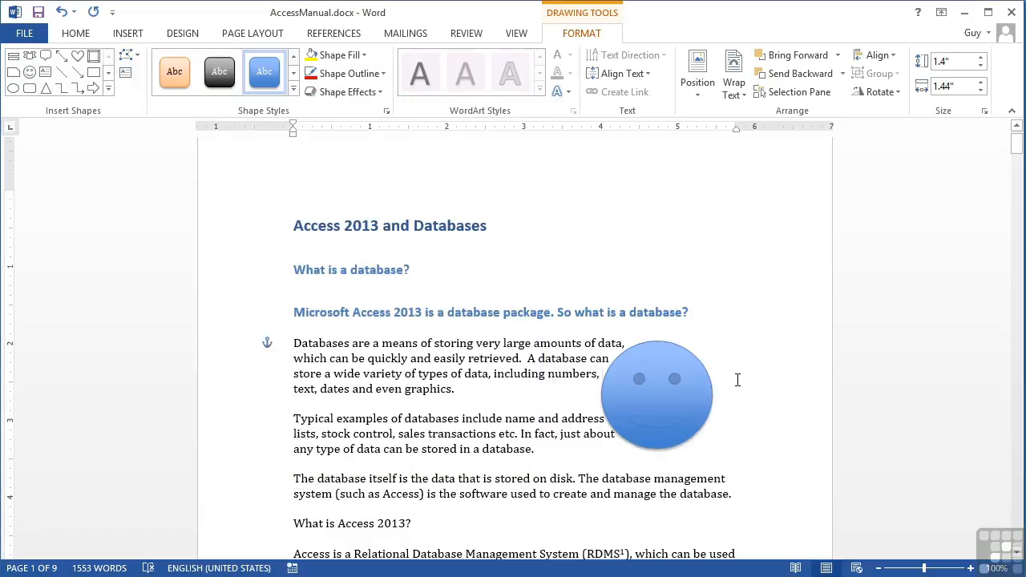
{"action": "left_click", "coordinate": [627, 387]}
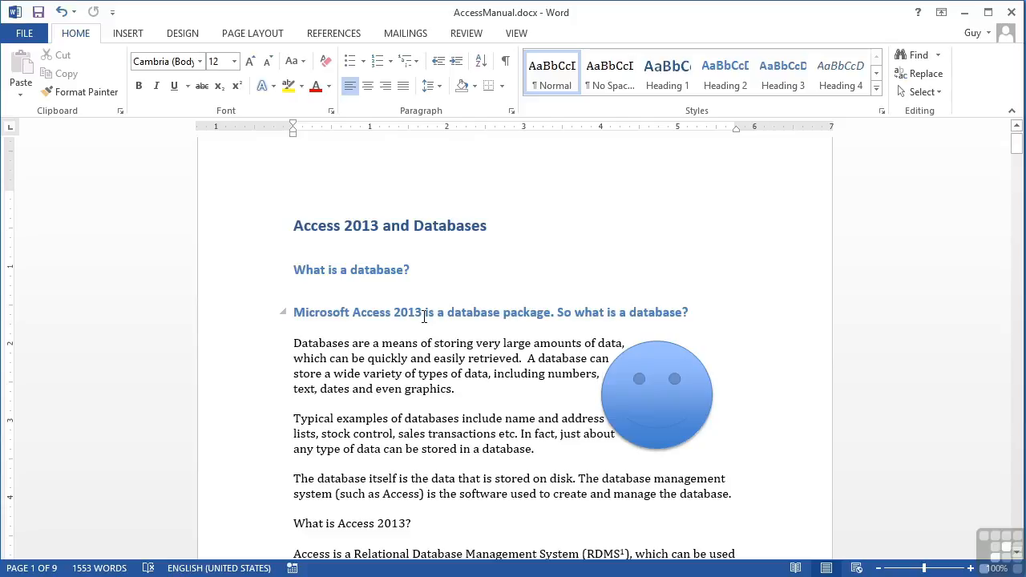
Step: Draw a text box about 1.26" by 1.85" over the start of the first paragraphs, containing "Access is a great system."
{"action": "left_click", "coordinate": [128, 33]}
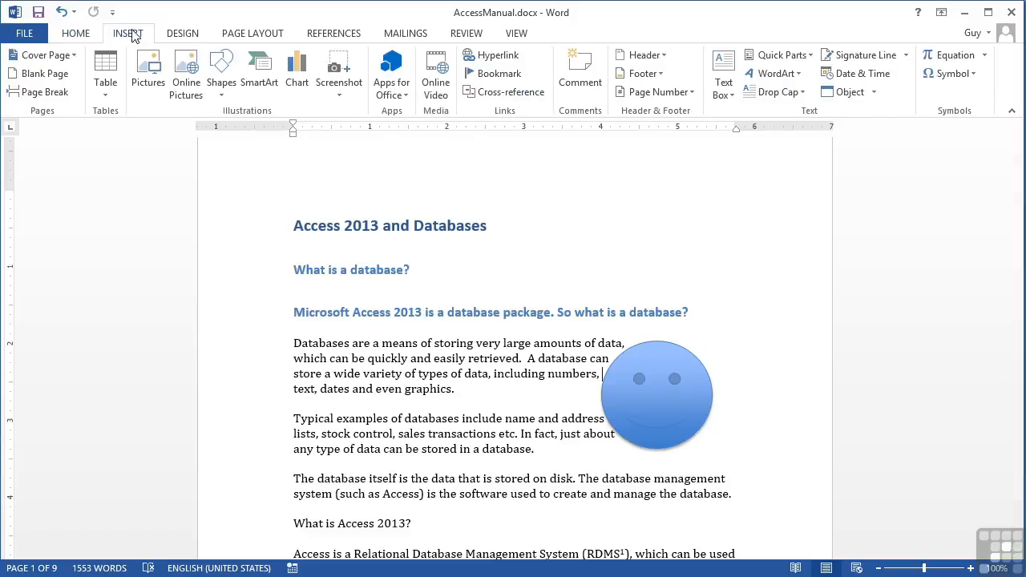
{"action": "left_click", "coordinate": [222, 77]}
{"action": "left_click", "coordinate": [214, 248]}
{"action": "left_click_drag", "start_coordinate": [279, 383], "coordinate": [422, 478]}
{"action": "type", "text": "Access is a g"}
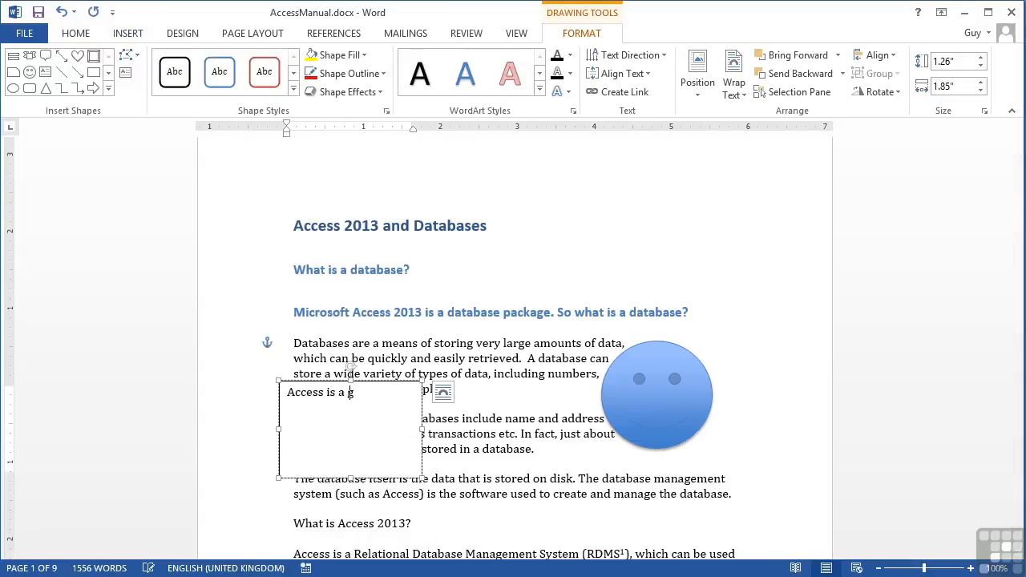
{"action": "type", "text": "reat system."}
Step: Shrink the text box to about 1.01" by 1.64" and enlarge its text to 18 pt
{"action": "left_click_drag", "start_coordinate": [421, 479], "coordinate": [405, 459]}
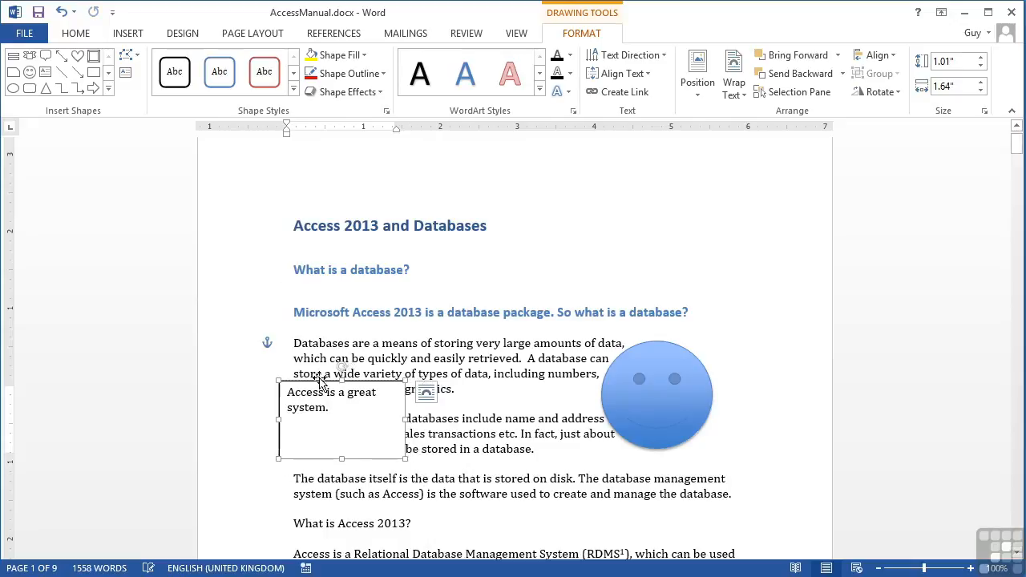
{"action": "key", "text": "ctrl+a"}
{"action": "left_click", "coordinate": [78, 36]}
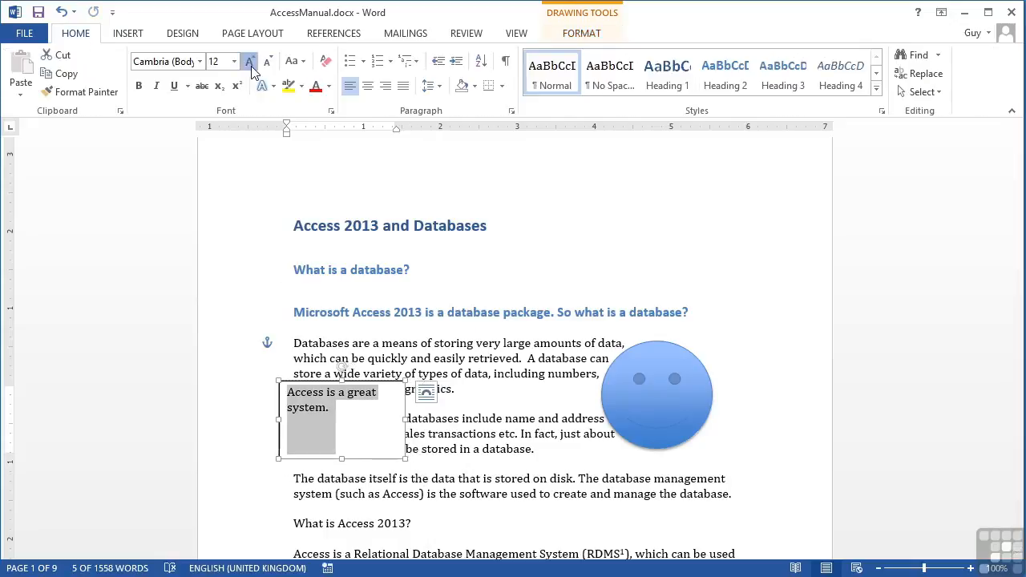
{"action": "left_click", "coordinate": [250, 62]}
{"action": "left_click", "coordinate": [250, 62]}
{"action": "left_click", "coordinate": [251, 62]}
Step: Rotate the text box clockwise to a diagonal and move it to the right end of the paragraphs below "What is Access 2013?"
{"action": "mouse_move", "coordinate": [344, 367]}
{"action": "left_mouse_down"}
{"action": "mouse_move", "coordinate": [365, 379]}
{"action": "mouse_move", "coordinate": [355, 382]}
{"action": "left_mouse_up"}
{"action": "left_click_drag", "start_coordinate": [490, 449], "coordinate": [665, 313]}
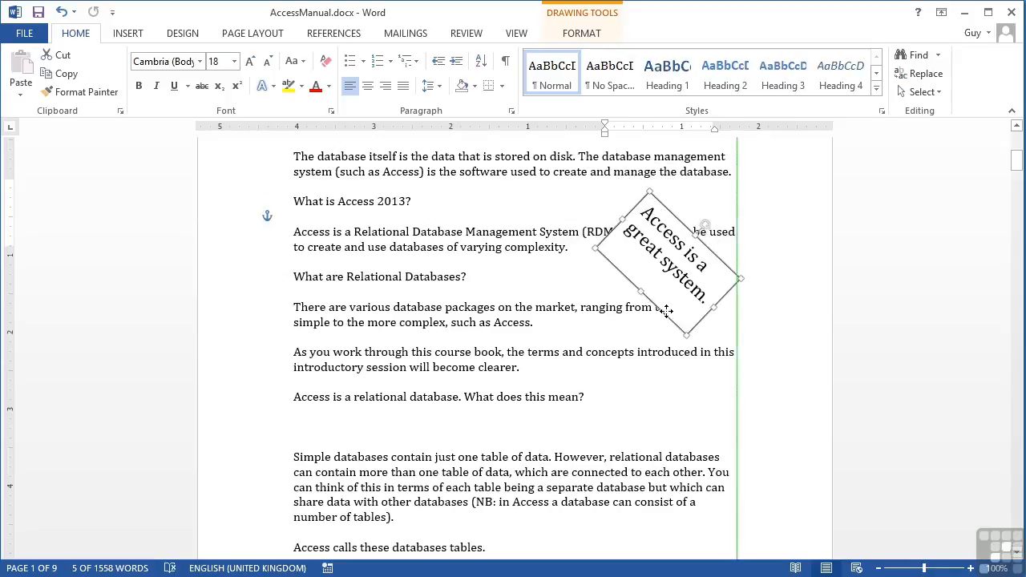
Step: Apply Tight text wrapping to the rotated text box
{"action": "left_click", "coordinate": [581, 34]}
{"action": "left_click", "coordinate": [744, 97]}
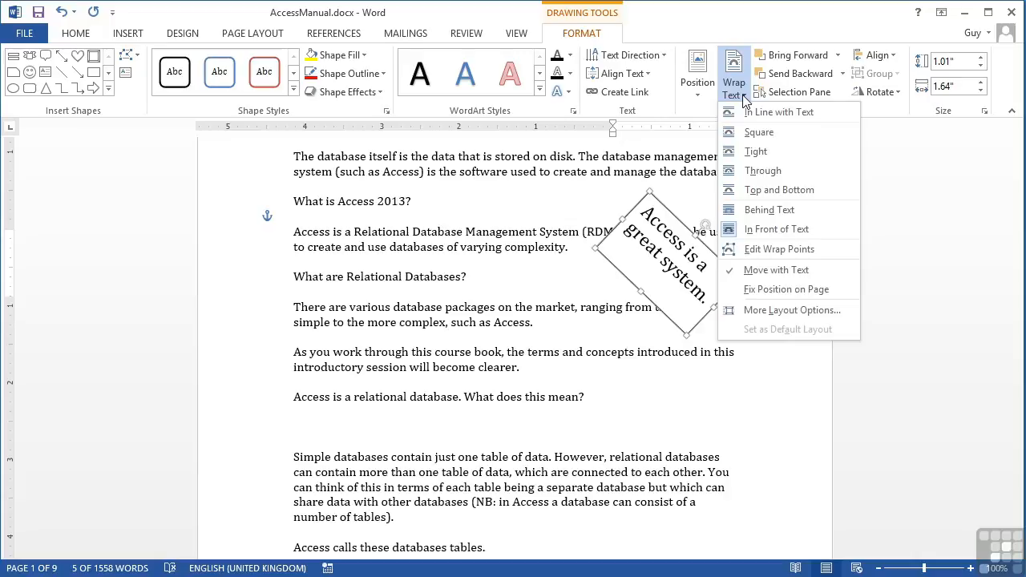
{"action": "left_click", "coordinate": [754, 151]}
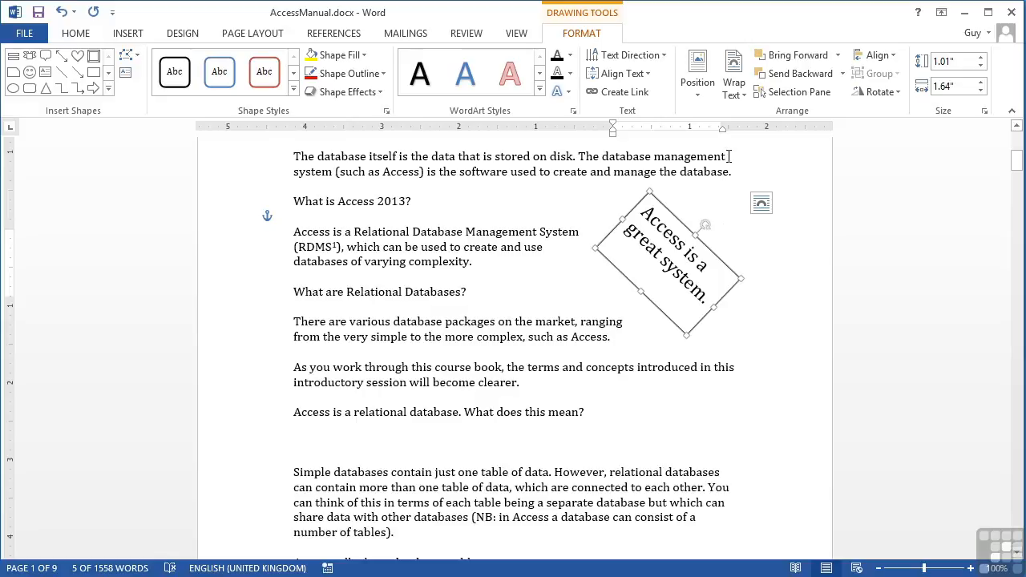
Step: Position the text box in Middle Right with Square text wrapping, then move it beside the paragraphs under "What is Access 2013?"
{"action": "left_click", "coordinate": [698, 94]}
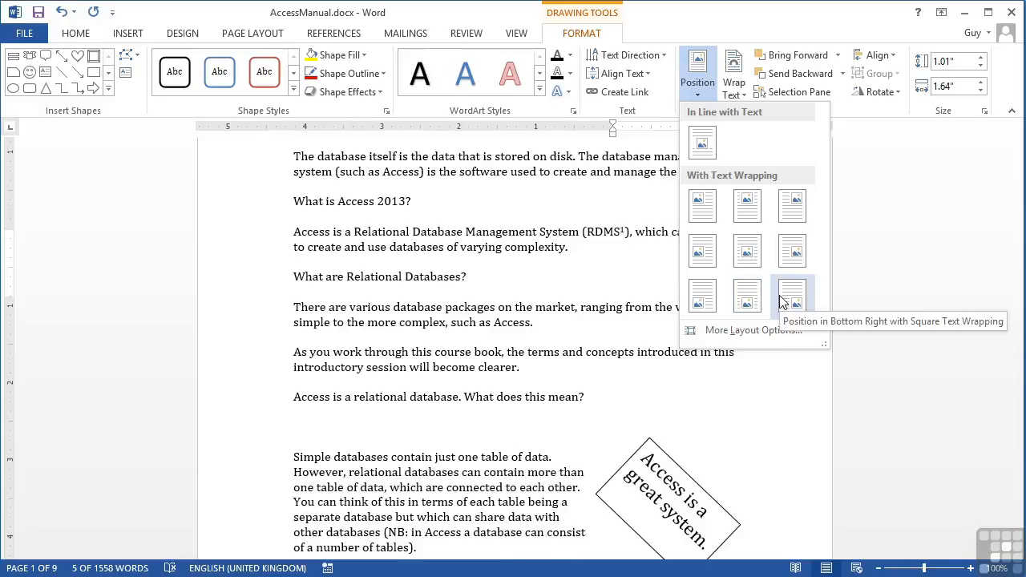
{"action": "left_click", "coordinate": [787, 255]}
{"action": "left_click_drag", "start_coordinate": [662, 279], "coordinate": [659, 325]}
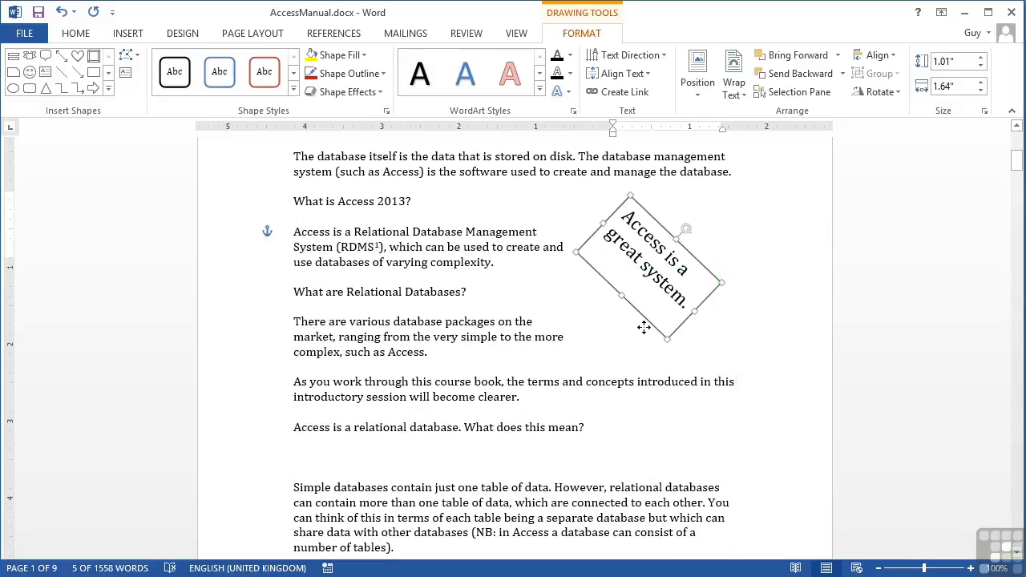
{"action": "left_click", "coordinate": [743, 95]}
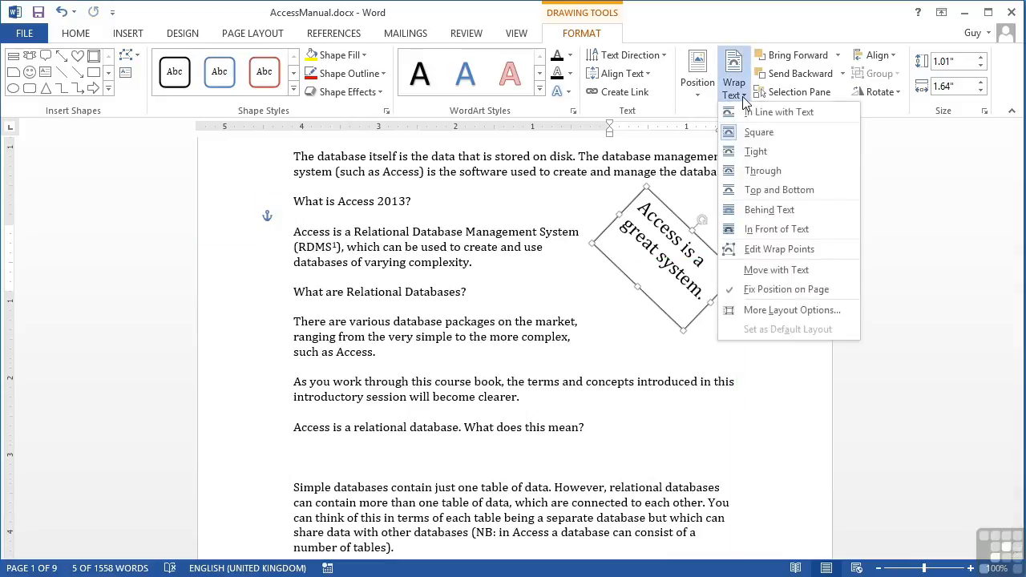
{"action": "left_click", "coordinate": [743, 95]}
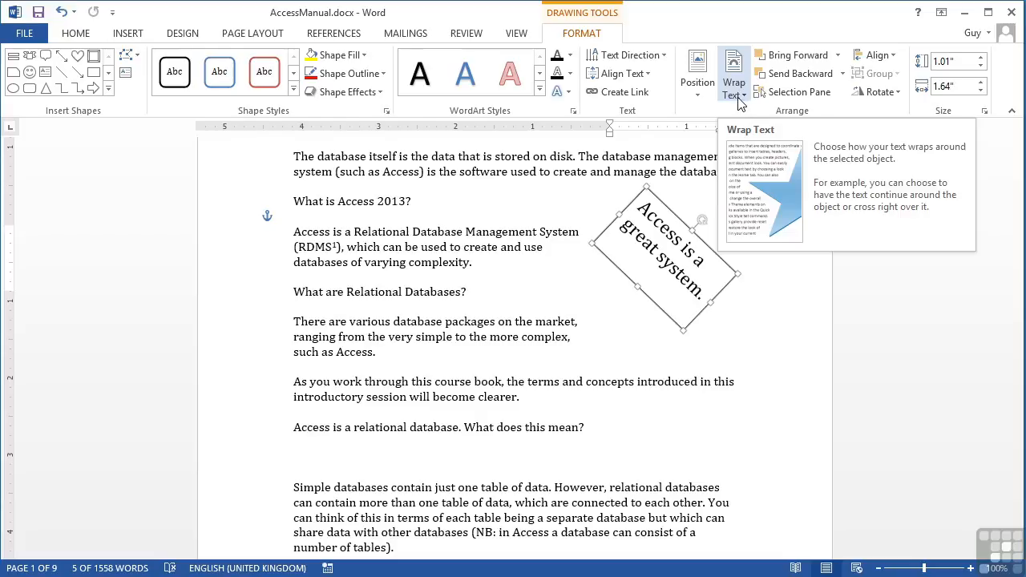
{"action": "left_click", "coordinate": [744, 98]}
{"action": "left_click", "coordinate": [761, 305]}
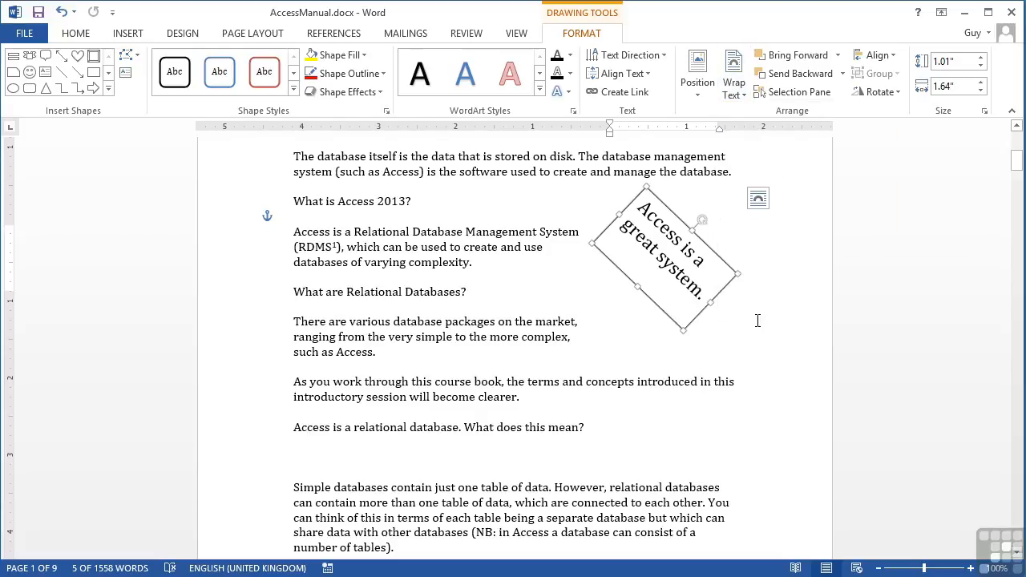